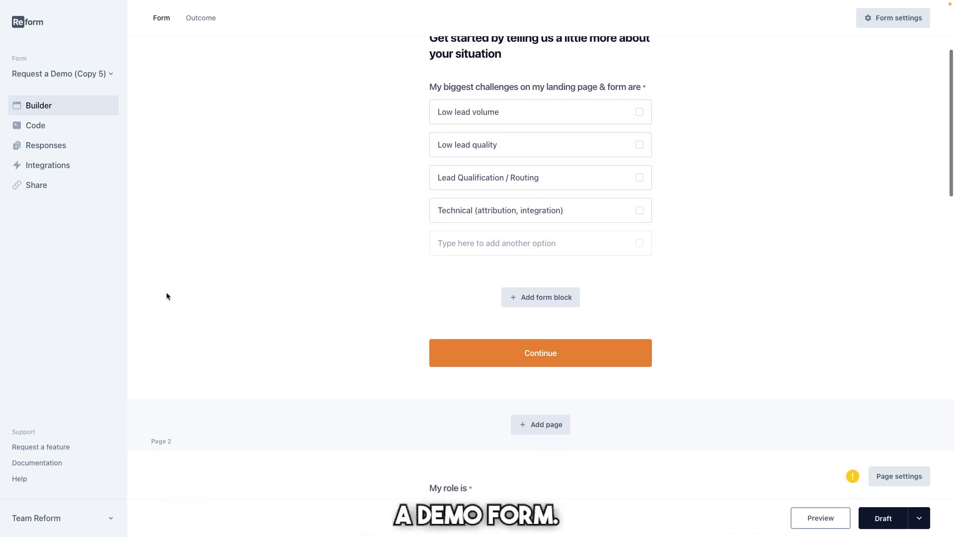
Step: Review the demo form's pages and add the HubSpot integration to the form
scroll(166, 291, down, 5)
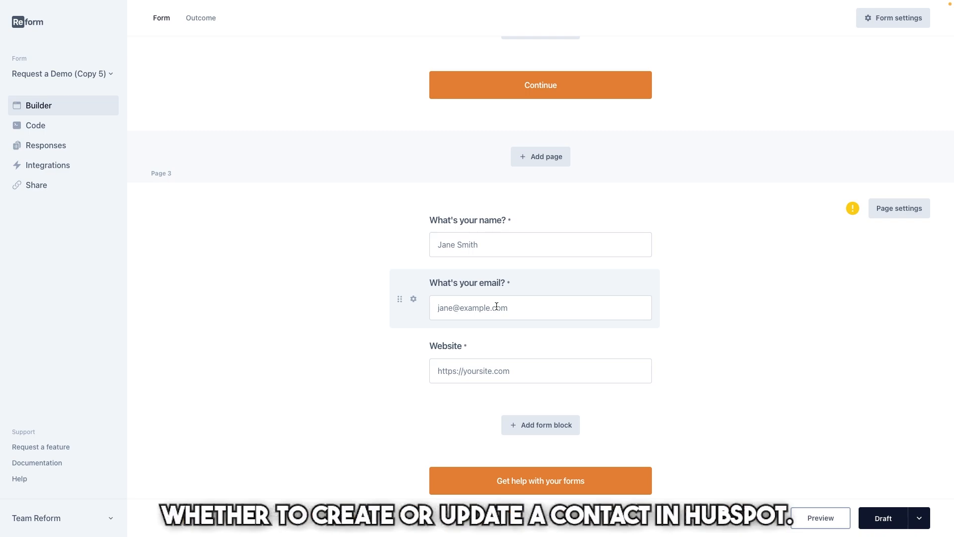
scroll(381, 304, down, 3)
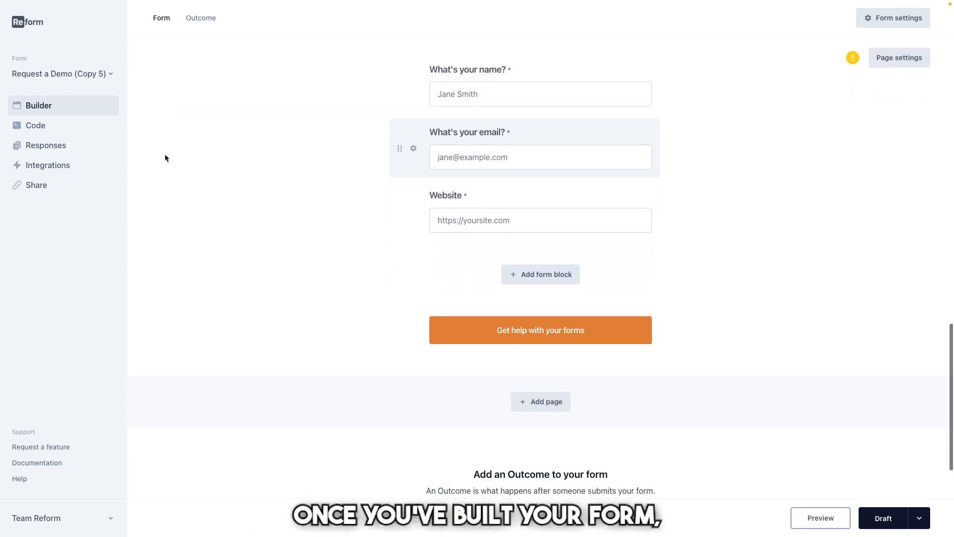
click(74, 165)
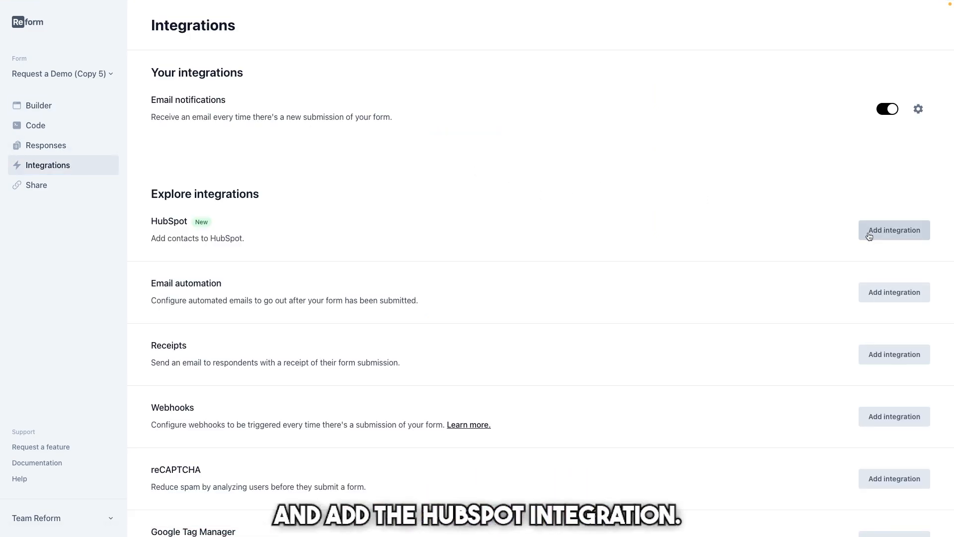
click(869, 235)
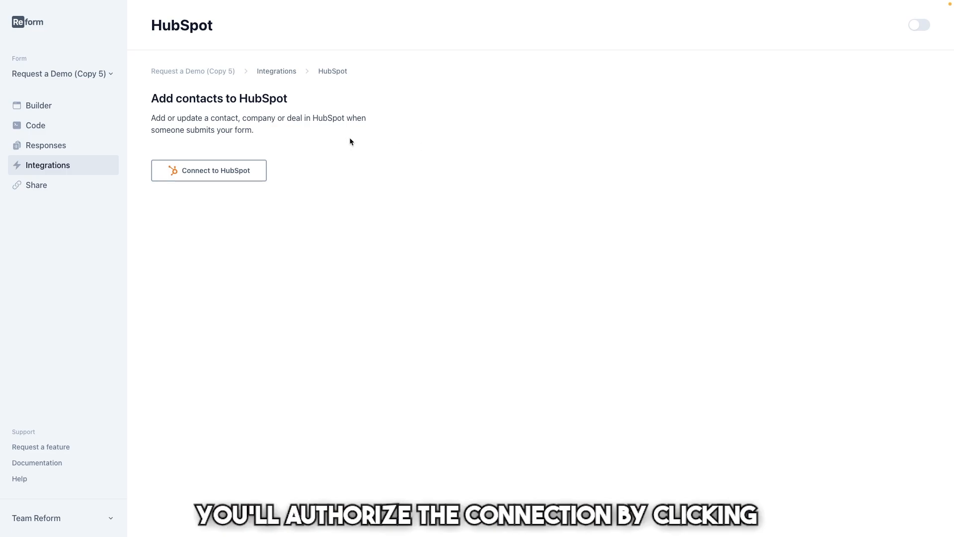
Step: Connect the integration to the HubSpot Demo Account and authorize the Reform by FunnelEnvy app
click(211, 170)
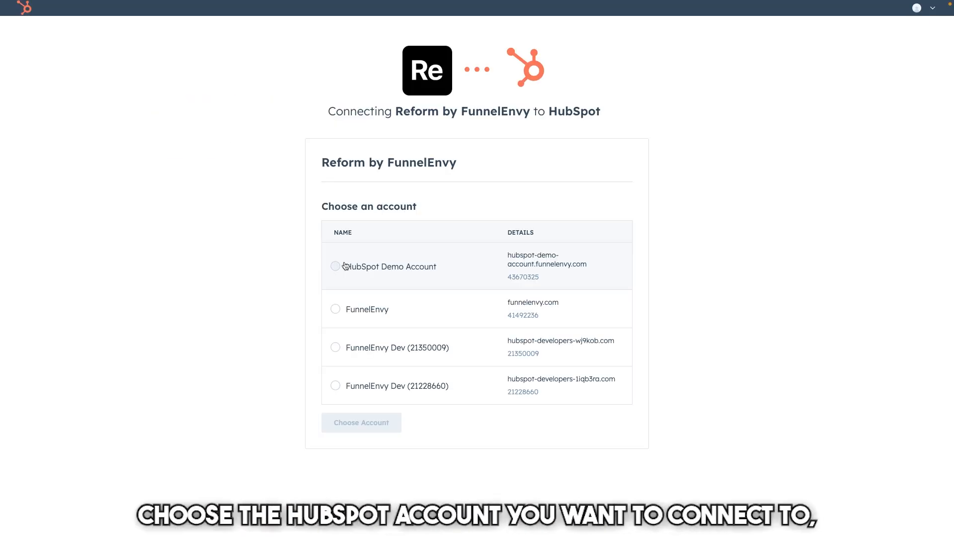
click(340, 265)
click(374, 422)
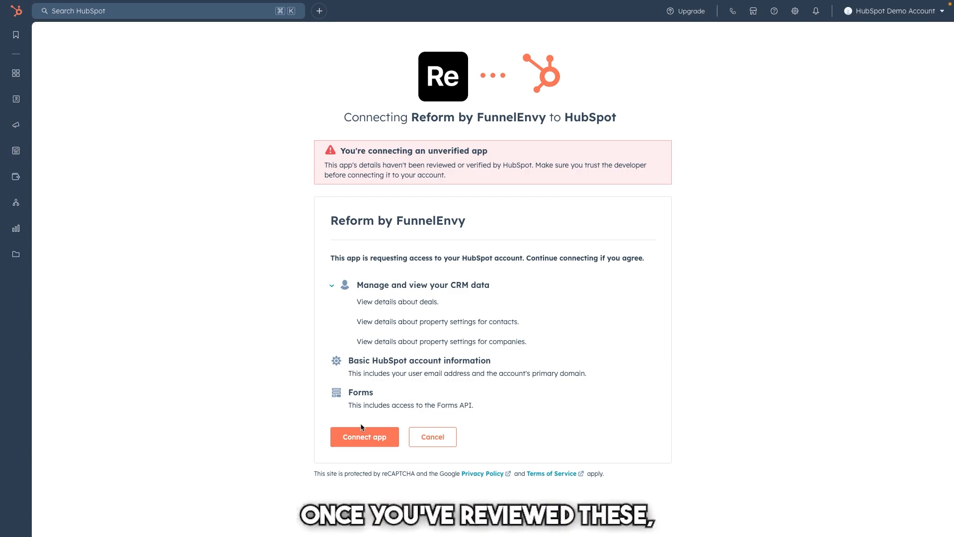
click(362, 438)
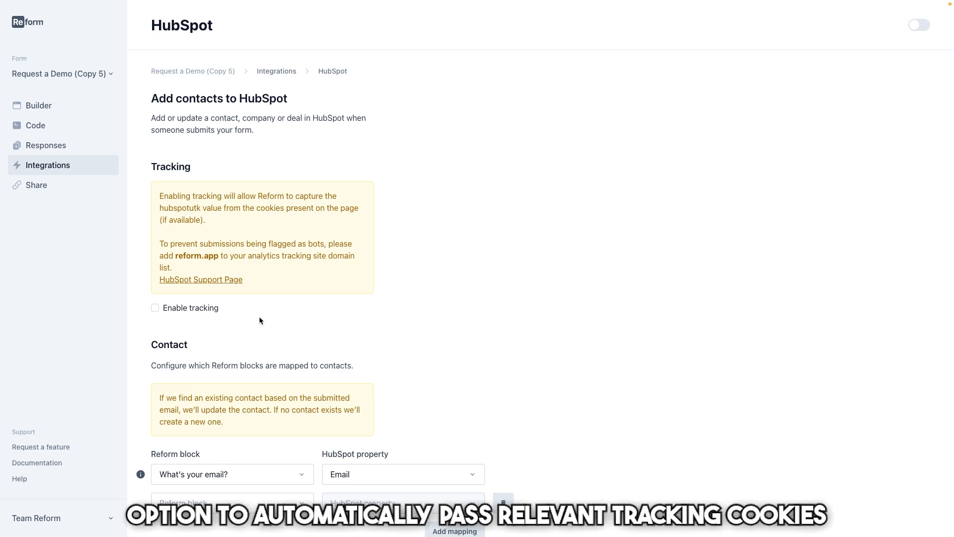
Step: Enable tracking, remove the empty contact mapping row, and save and enable the HubSpot integration
click(155, 308)
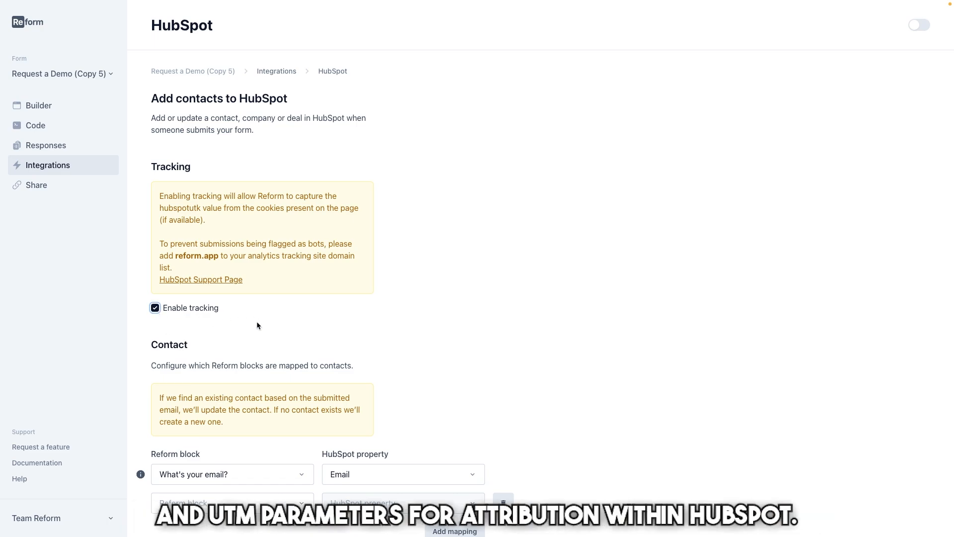
scroll(256, 321, down, 3)
scroll(257, 322, down, 3)
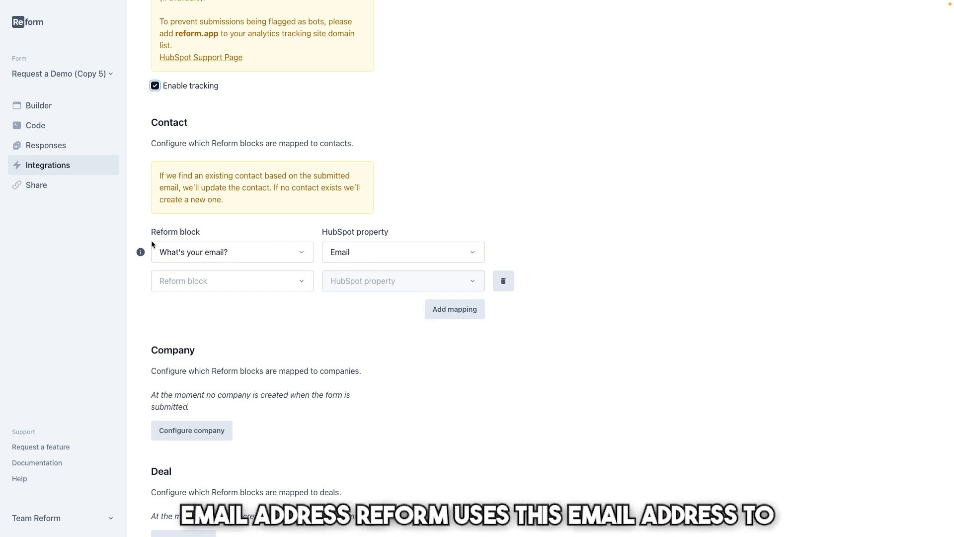
mouse_move(140, 255)
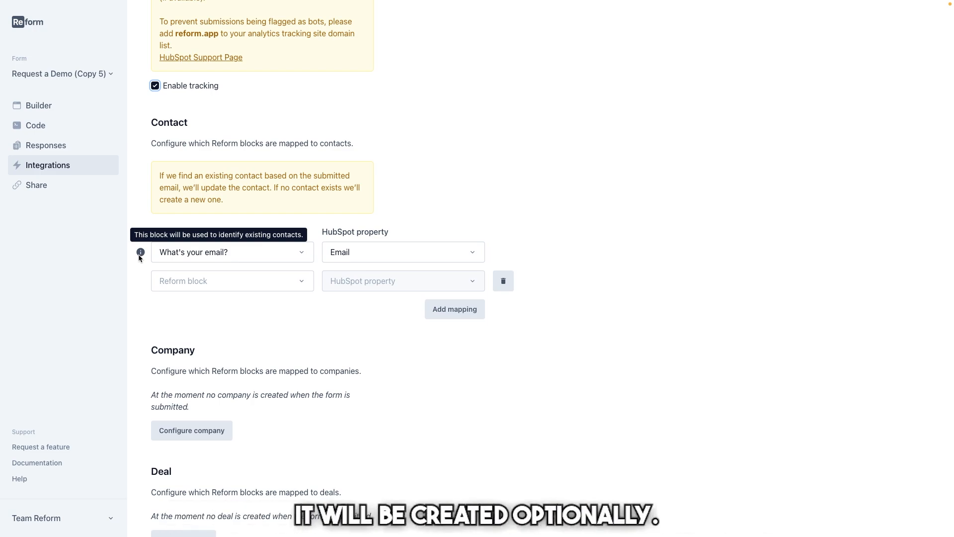
scroll(133, 291, down, 3)
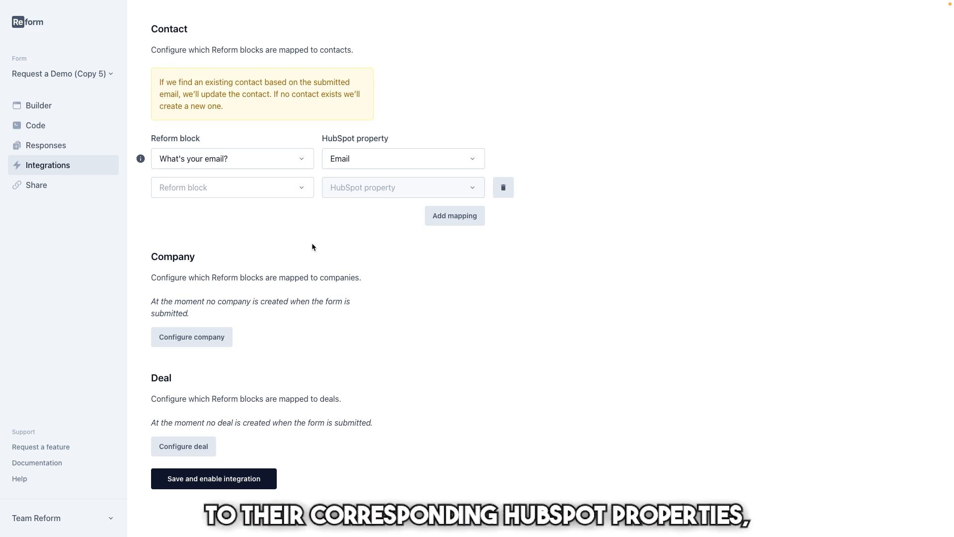
click(499, 186)
click(233, 487)
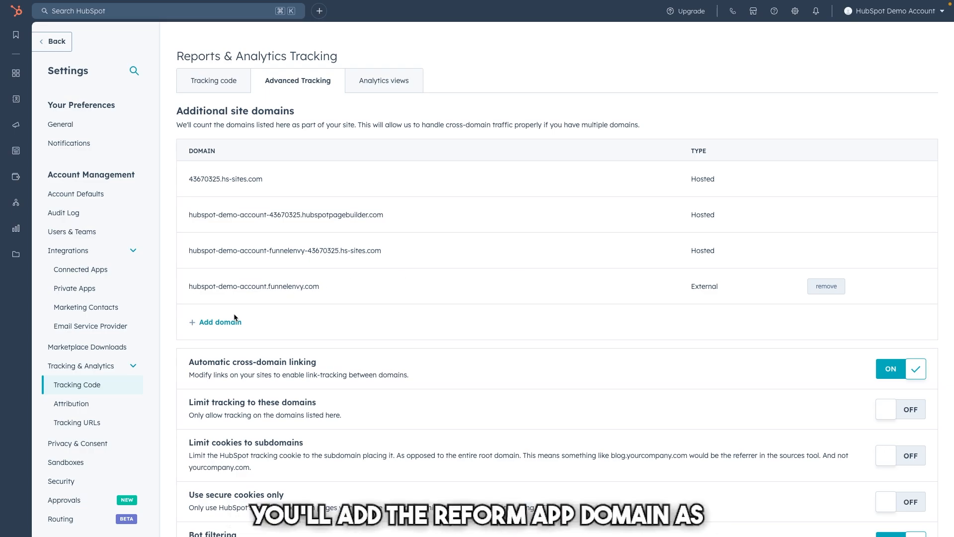
Step: Add reform.app as an external site domain in HubSpot's advanced tracking settings and save the change
click(213, 321)
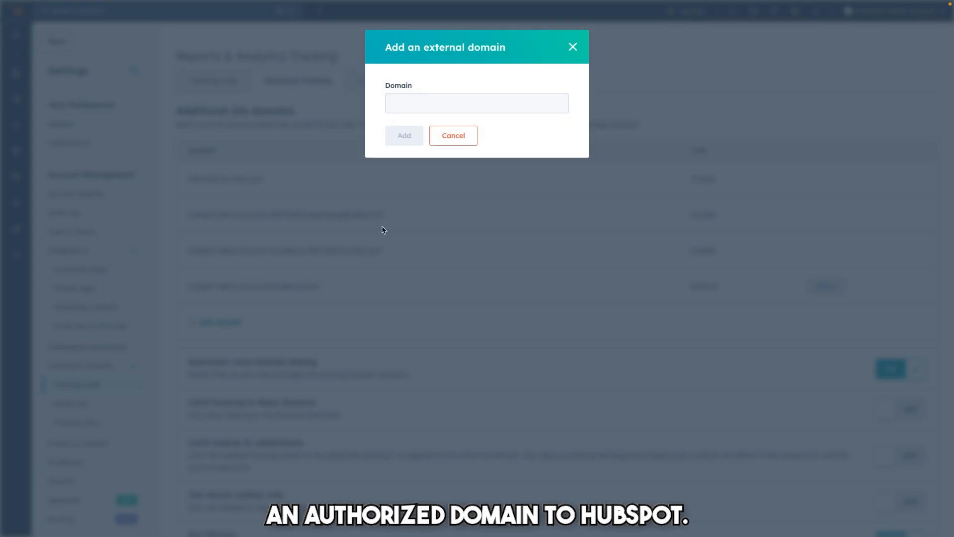
click(415, 103)
text(reform.app)
click(402, 135)
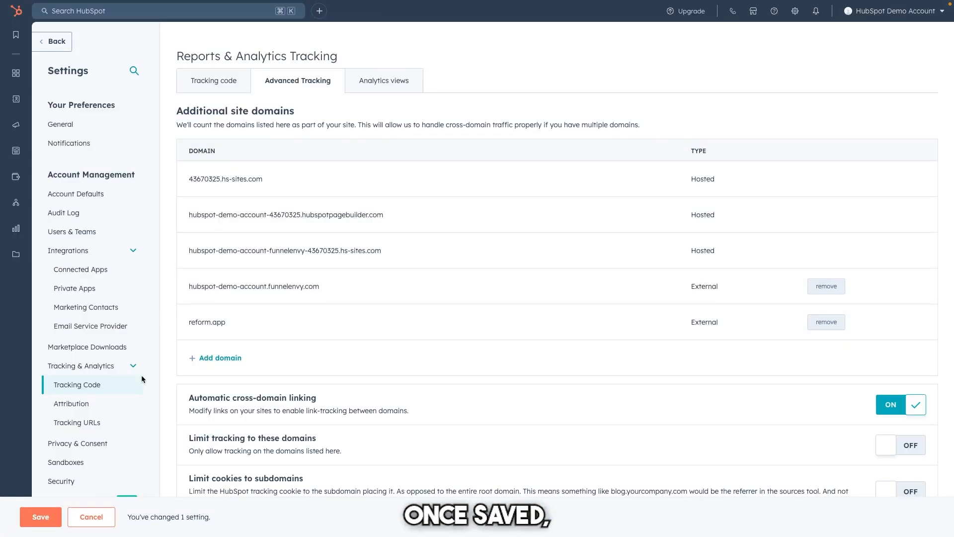
click(40, 516)
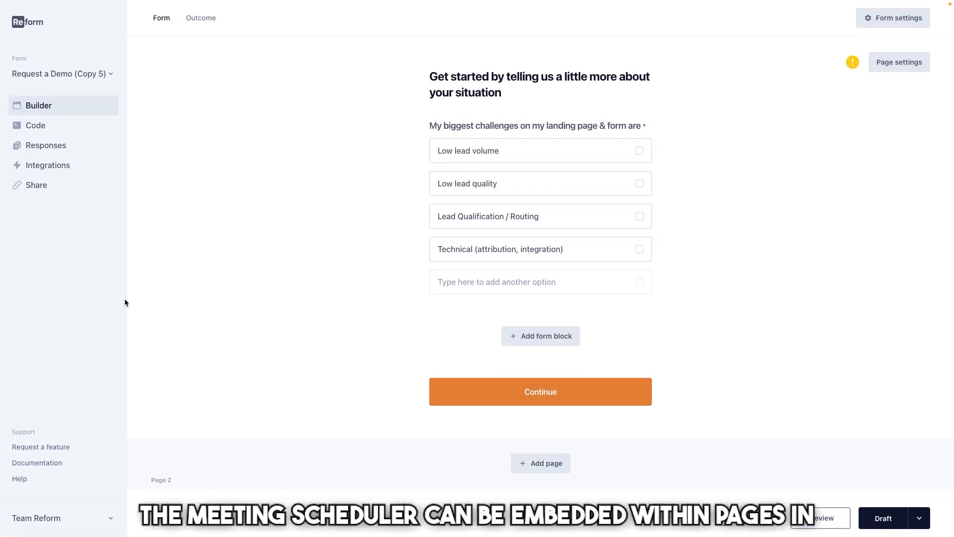
Step: In Reform, embed a HubSpot calendar on Thank you page 1 using the sales-calendar meeting URL, and save the changes
click(203, 21)
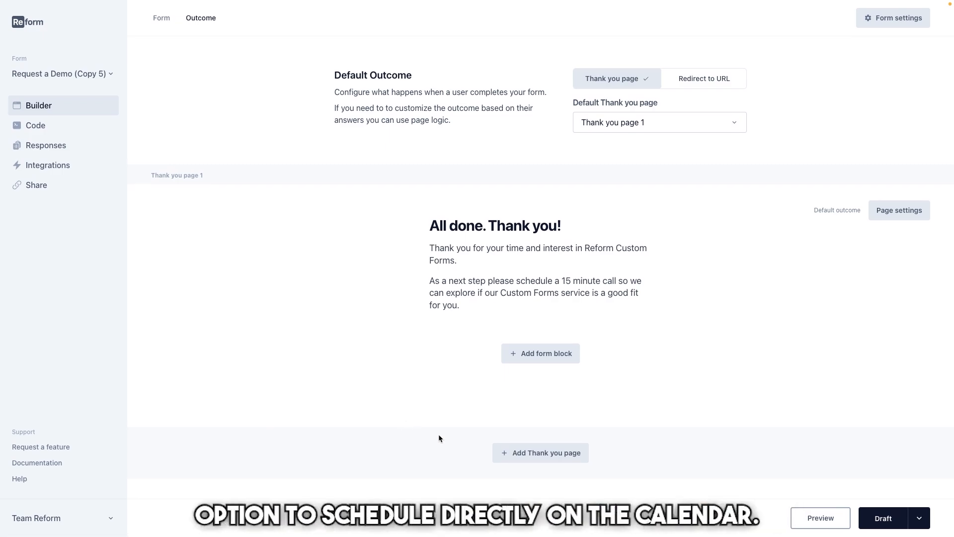
click(552, 356)
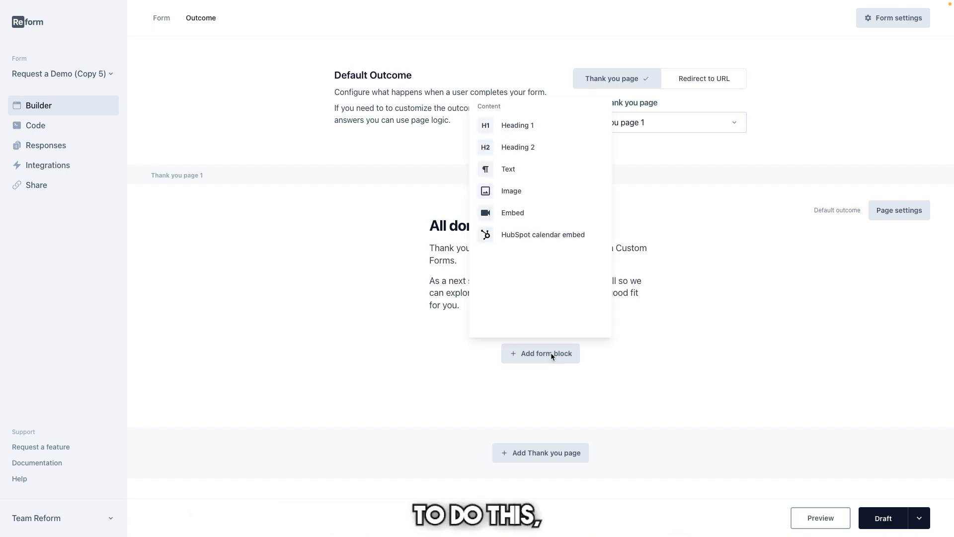
click(525, 239)
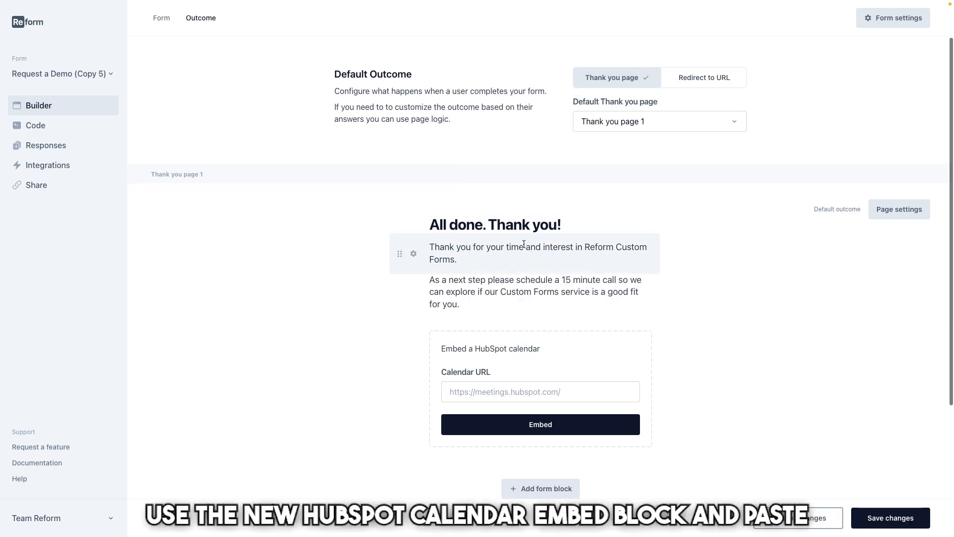
click(493, 383)
text(https://meetings.hubspot.com/arun68/sales-calendar)
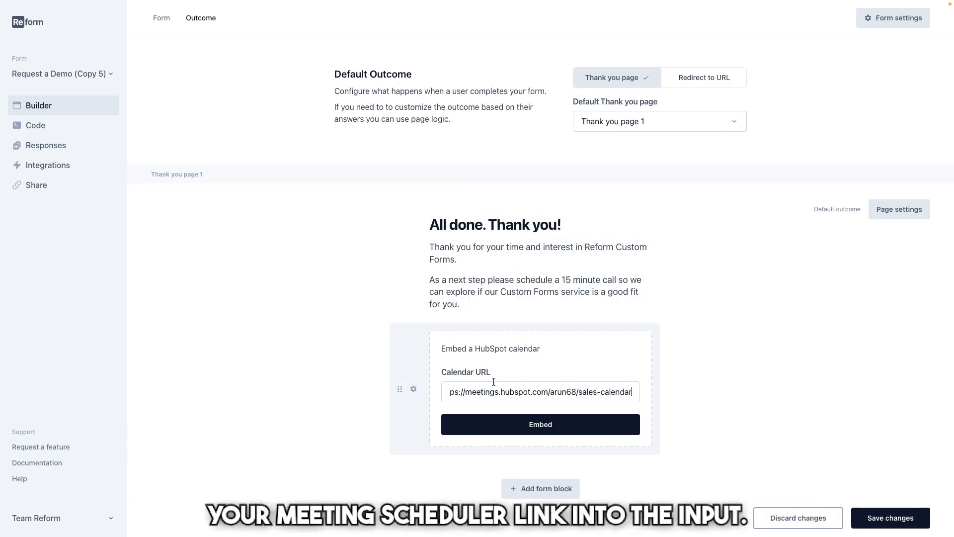
click(501, 421)
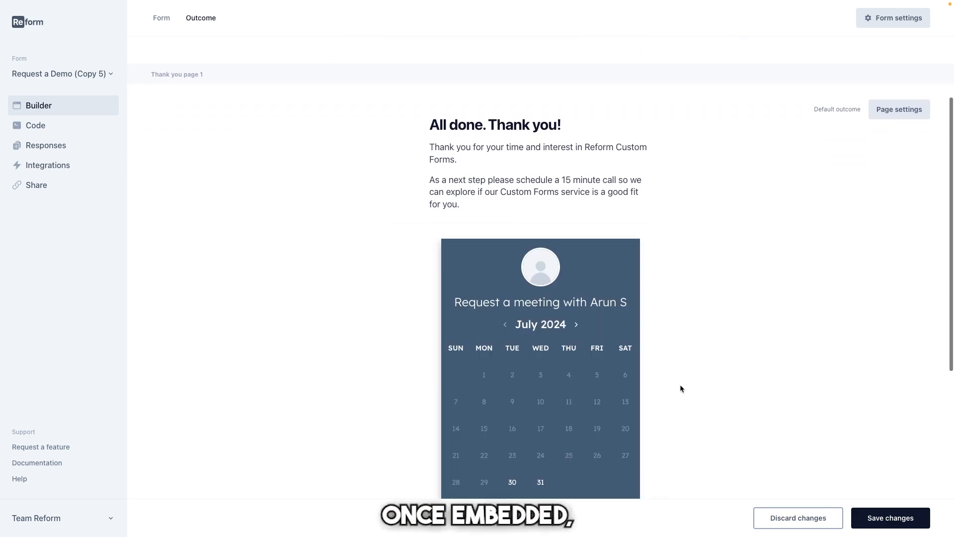
scroll(680, 384, down, 4)
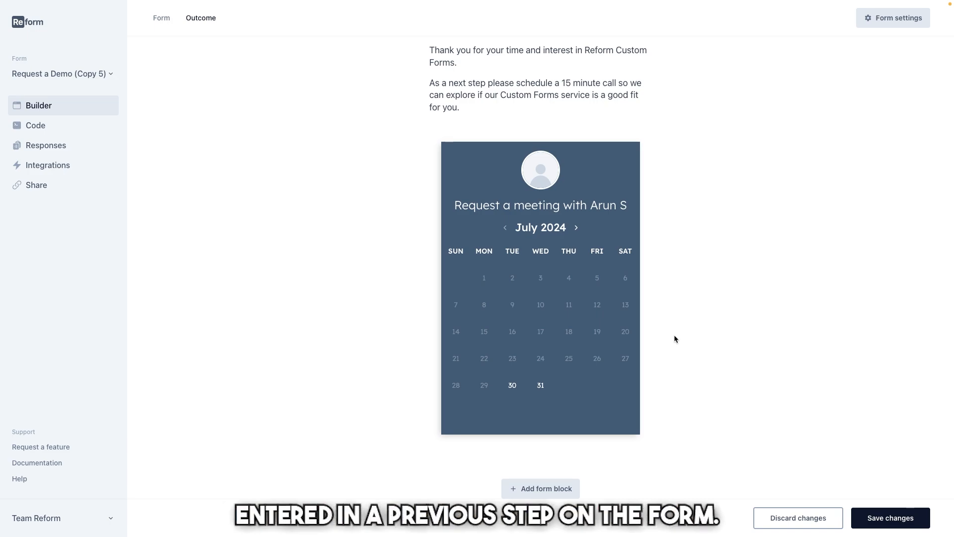
scroll(673, 336, up, 5)
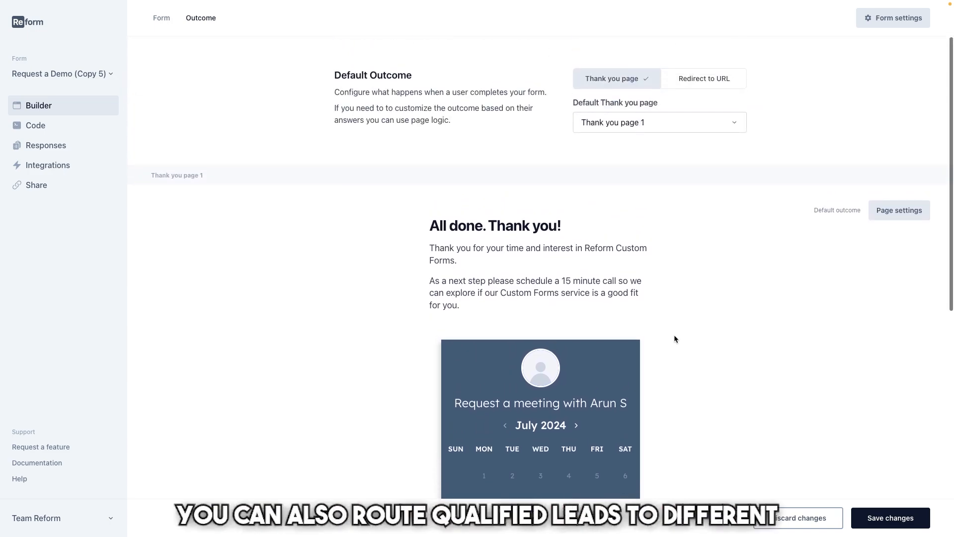
click(874, 518)
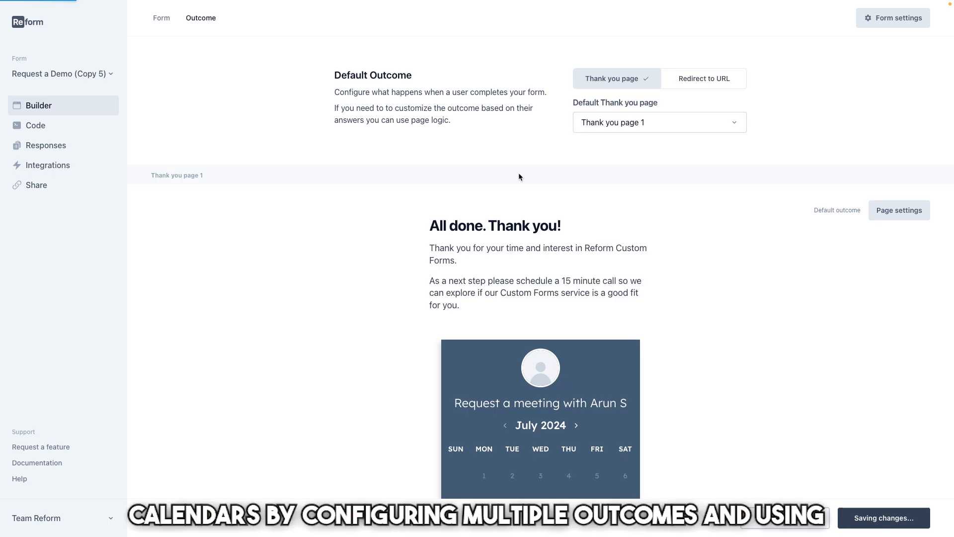
Step: Open the conditional logic settings for the form's first page
click(159, 20)
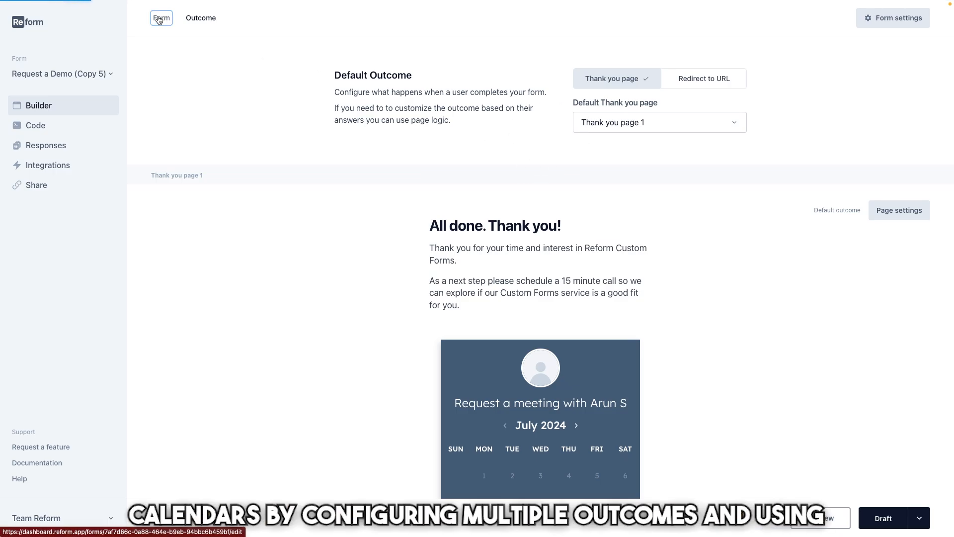
click(885, 64)
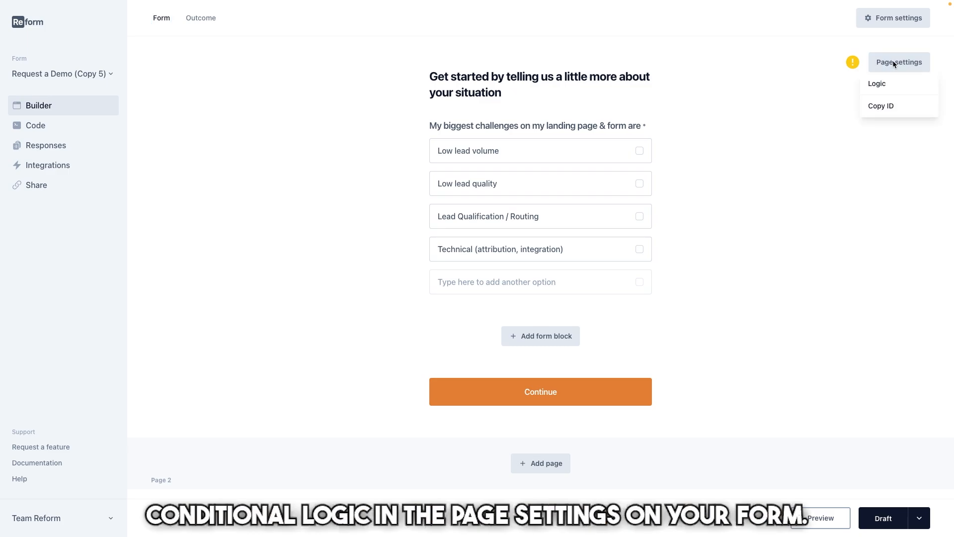
click(889, 84)
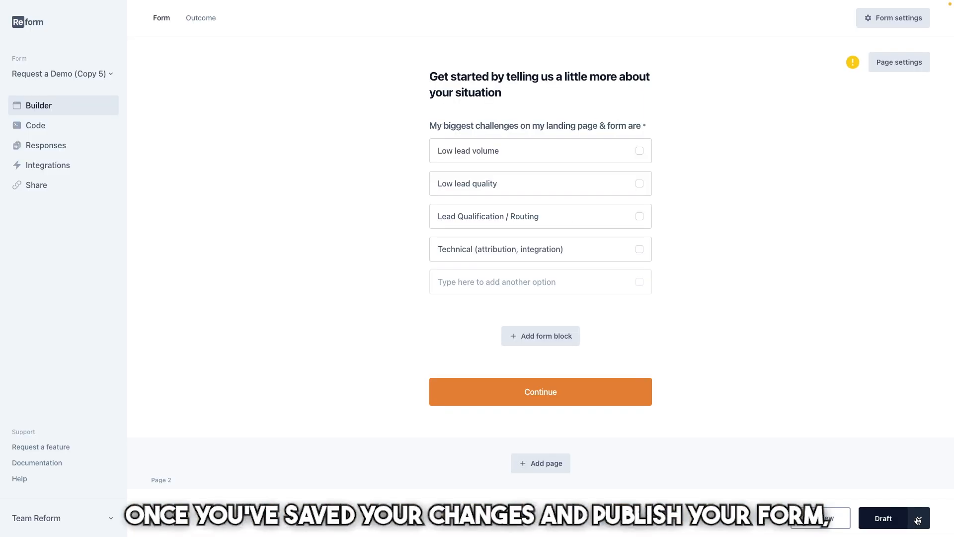
Step: Set the form's status to Published and view the live form
click(917, 520)
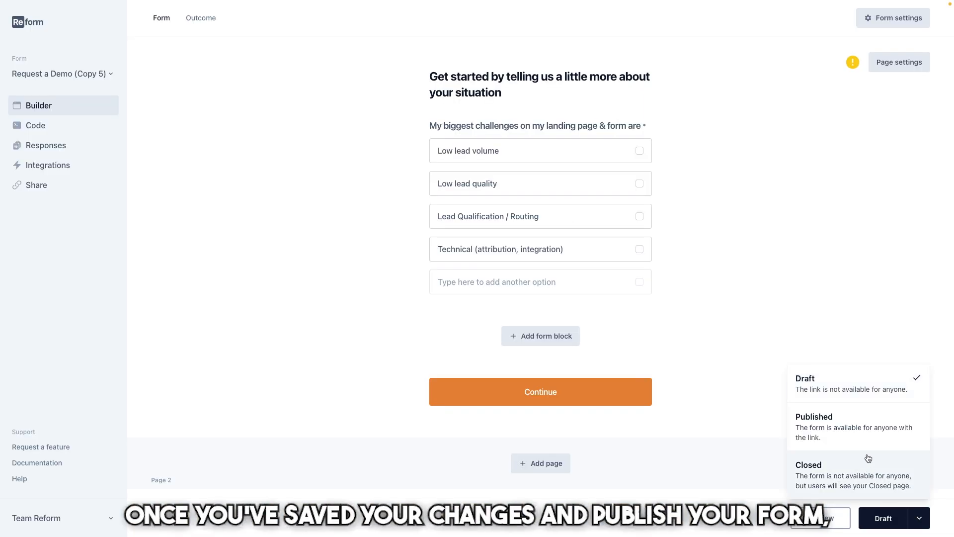
click(860, 435)
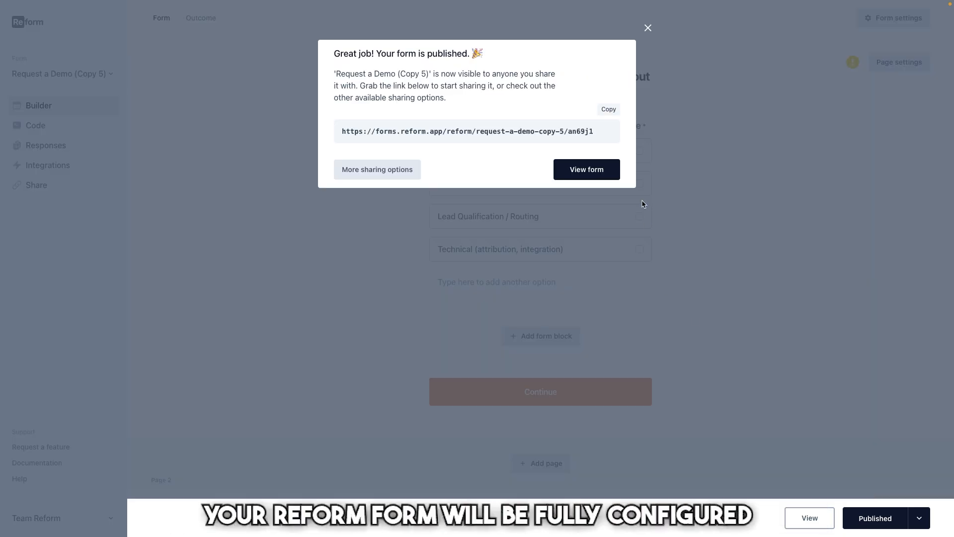
click(597, 164)
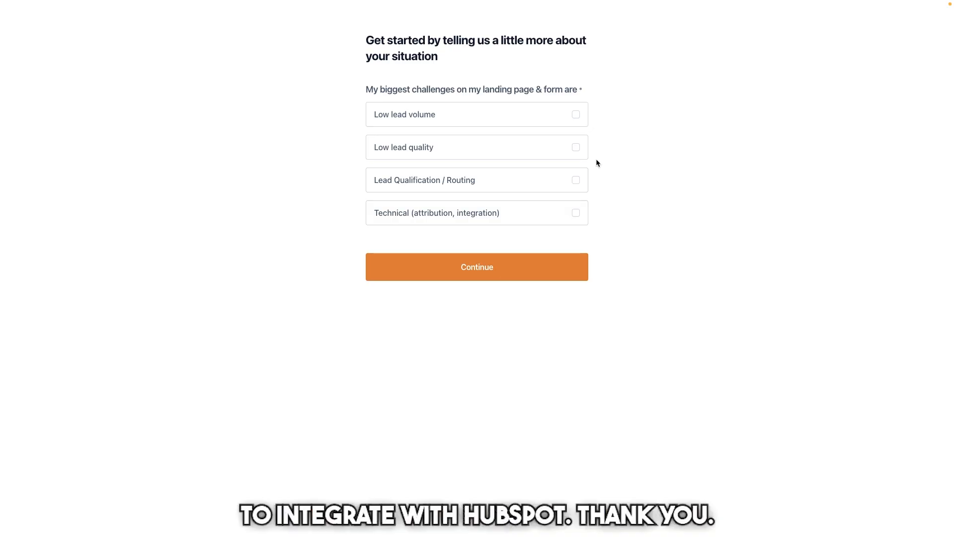